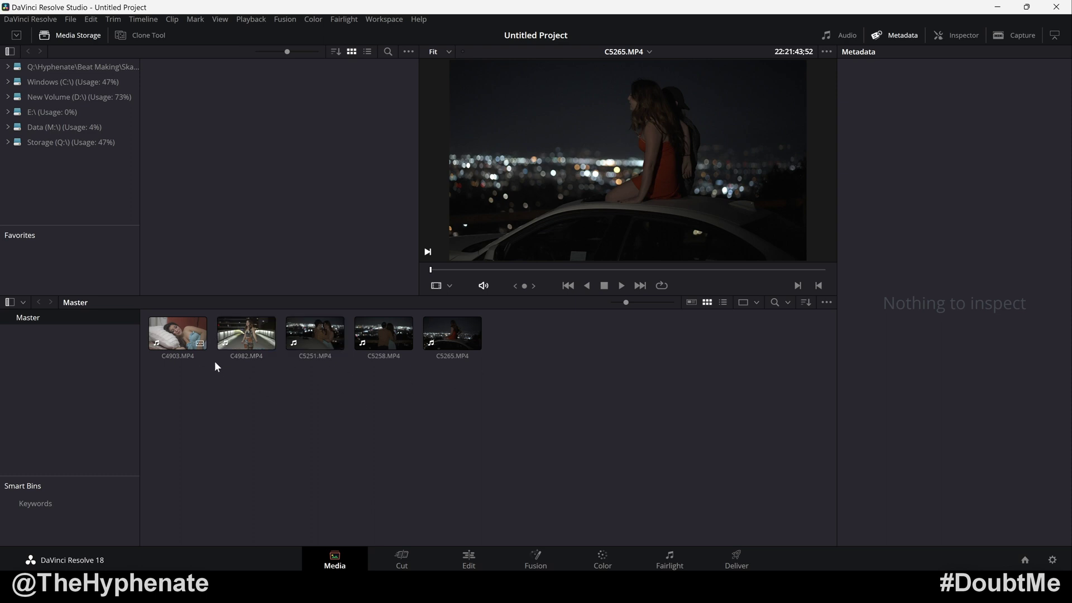
- Compare the clips' frame rates in Metadata, then inspect C4982.MP4's 23.976 fps details
drag(215, 366, 206, 339)
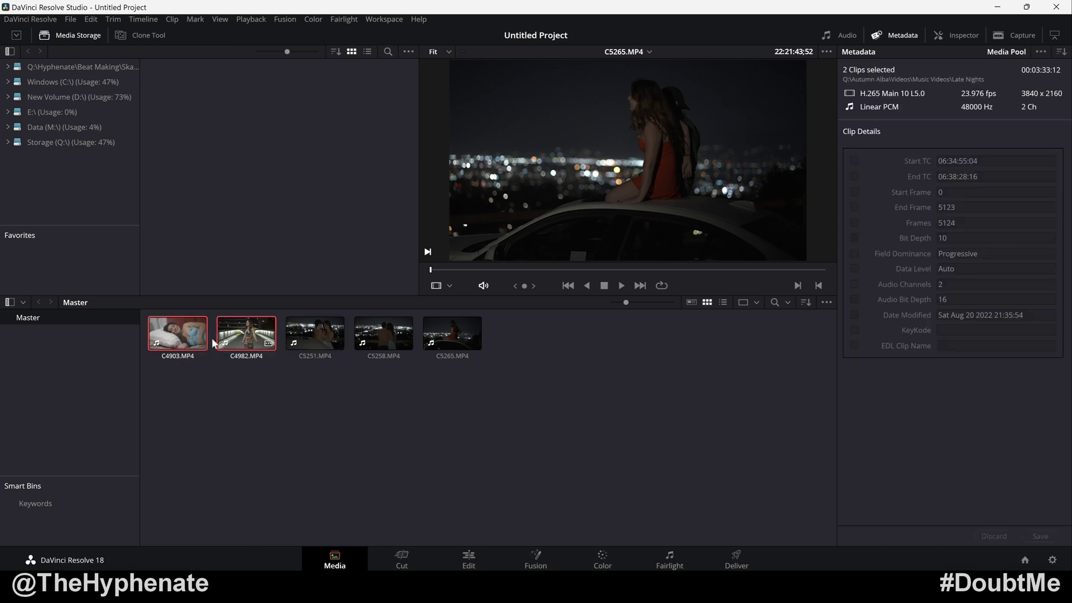
drag(536, 402, 331, 343)
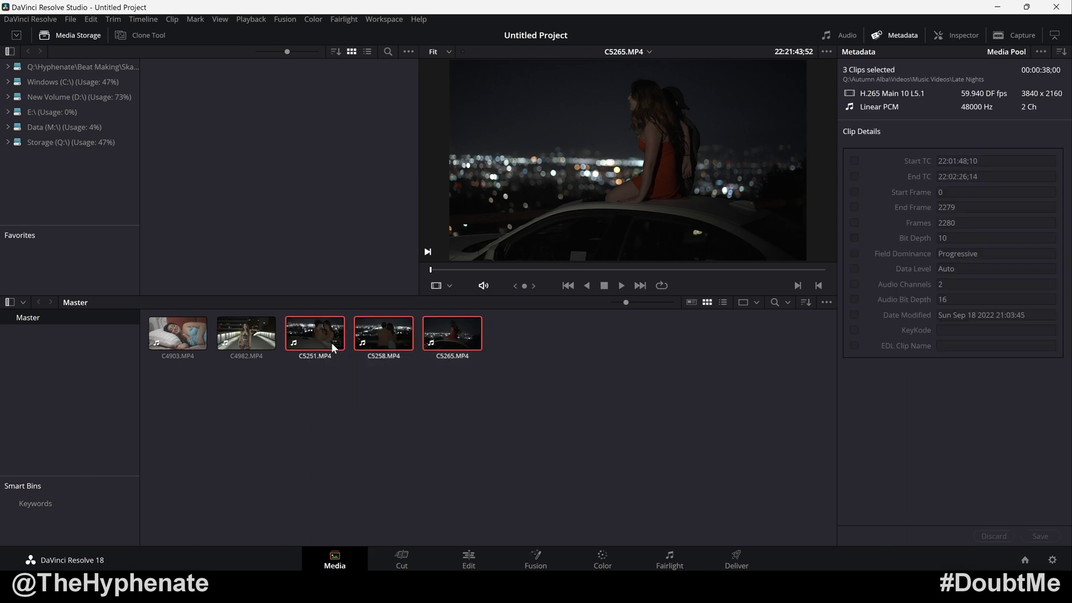
click(374, 390)
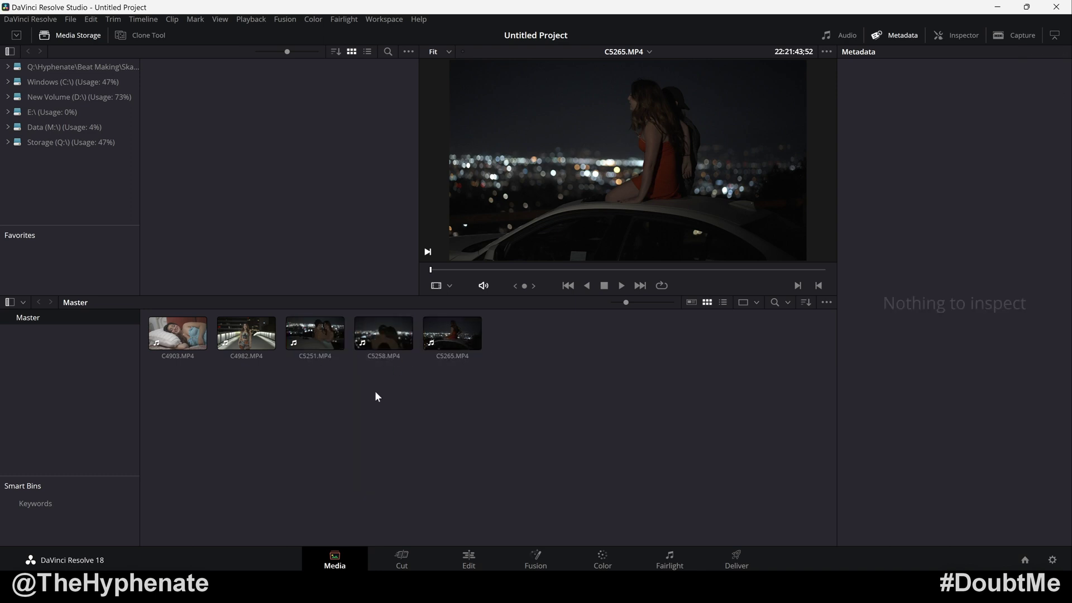
click(248, 335)
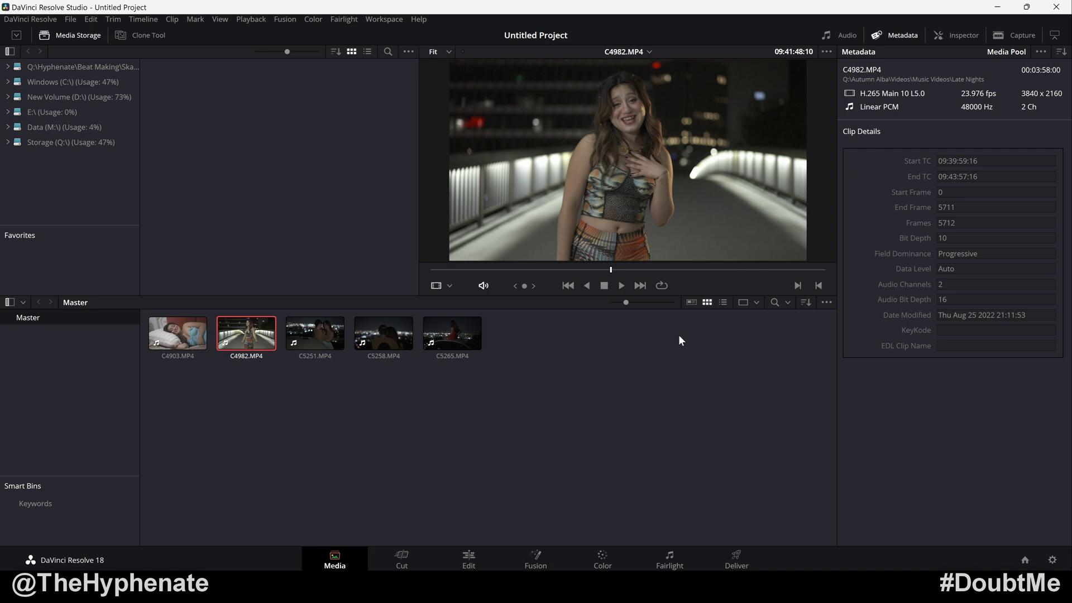
- Confirm the 23.976 fps timeline rate in Project Settings, then select C5251, C5258 and C5265
click(1053, 560)
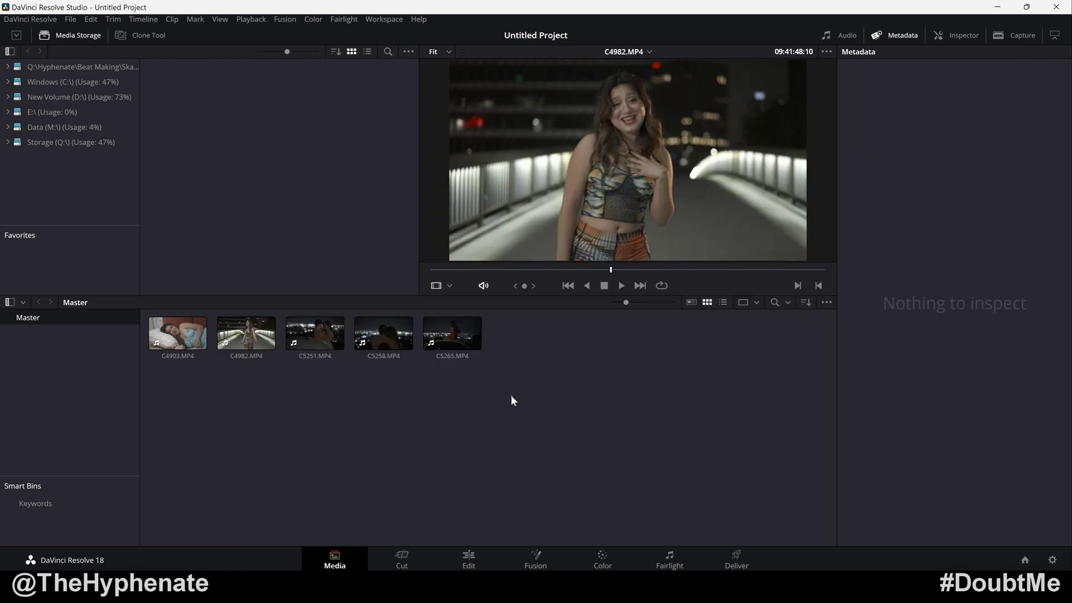
drag(511, 401, 320, 326)
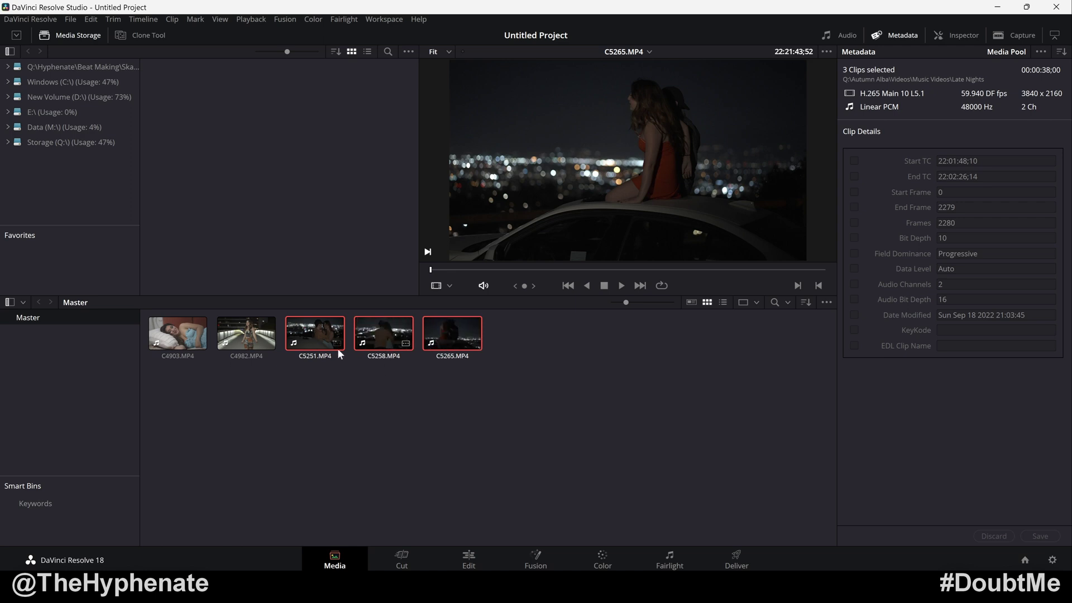
- On the Edit page, place C5251, C5258 and C5265 on a new timeline and select C5251
click(473, 560)
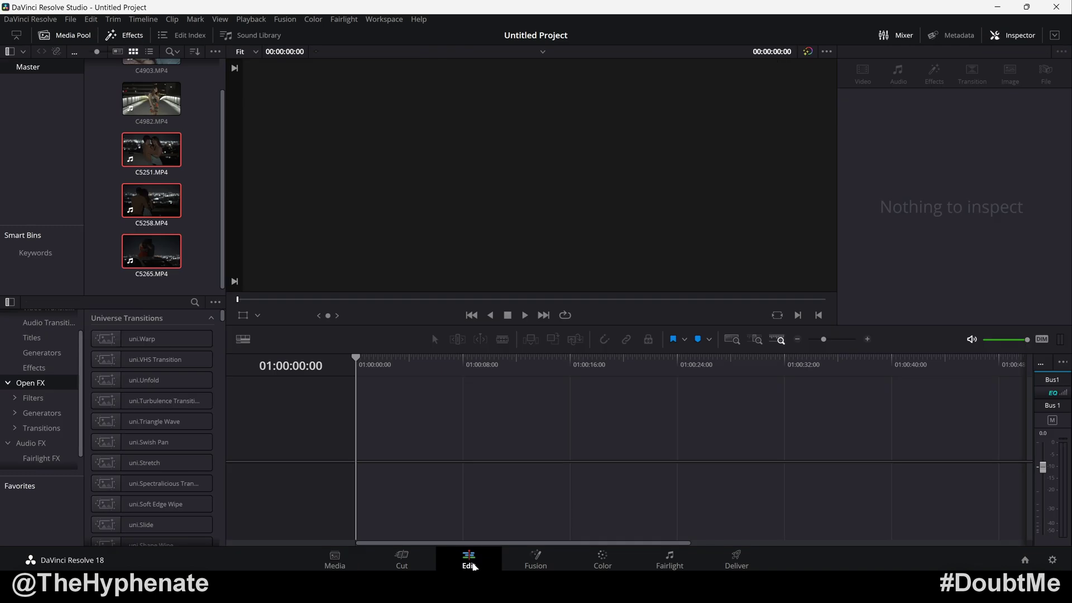
mouse_move(170, 158)
mouse_down()
mouse_move(248, 215)
mouse_move(424, 448)
mouse_up()
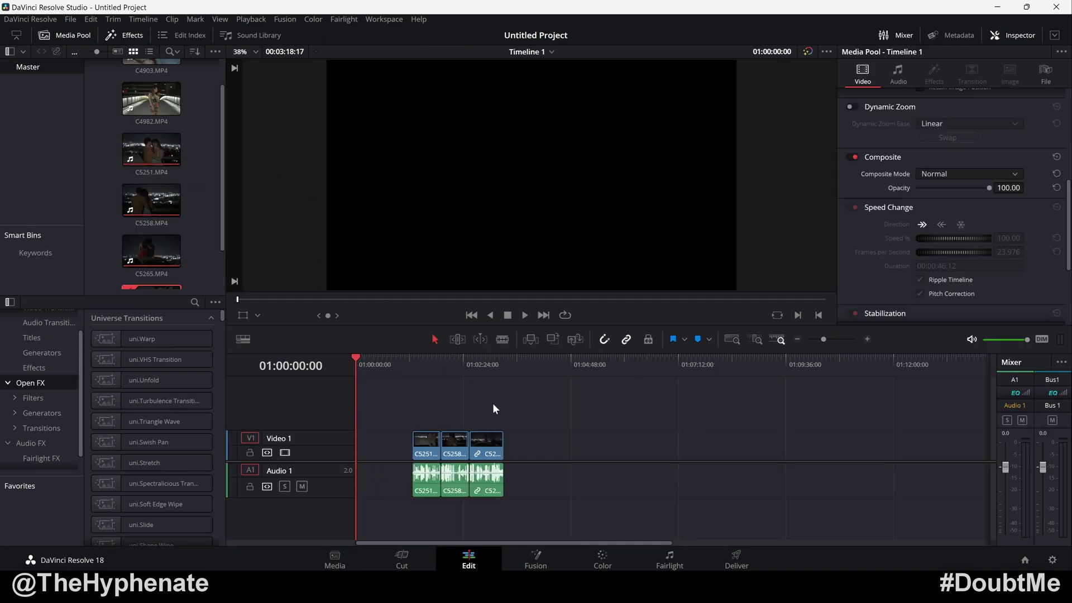
click(427, 450)
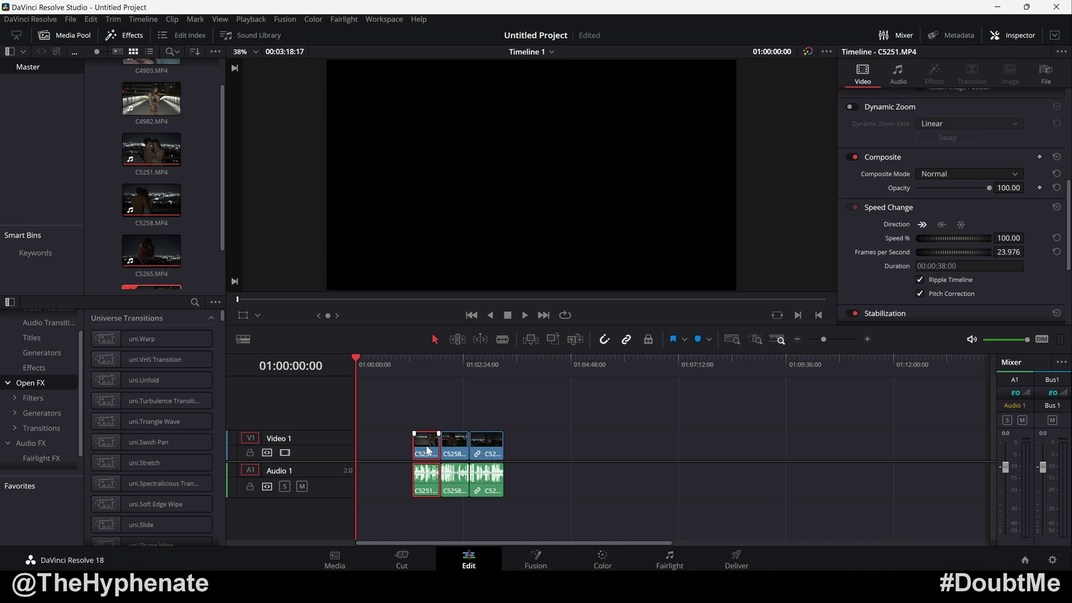
click(173, 19)
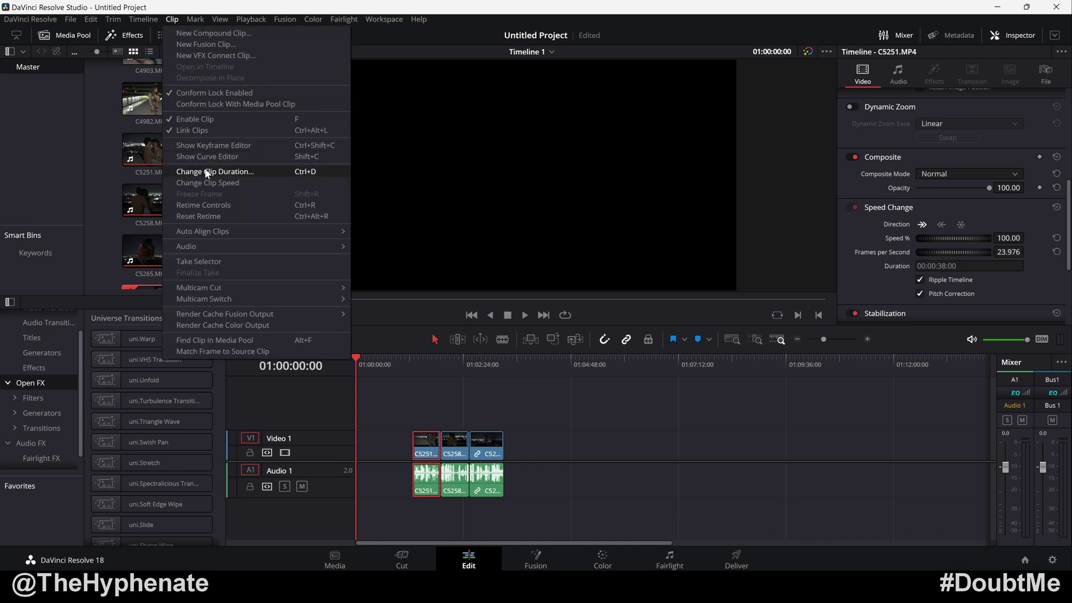
- Slow C5251 to 40% speed in Change Clip Speed with Pitch Correction unticked
click(246, 183)
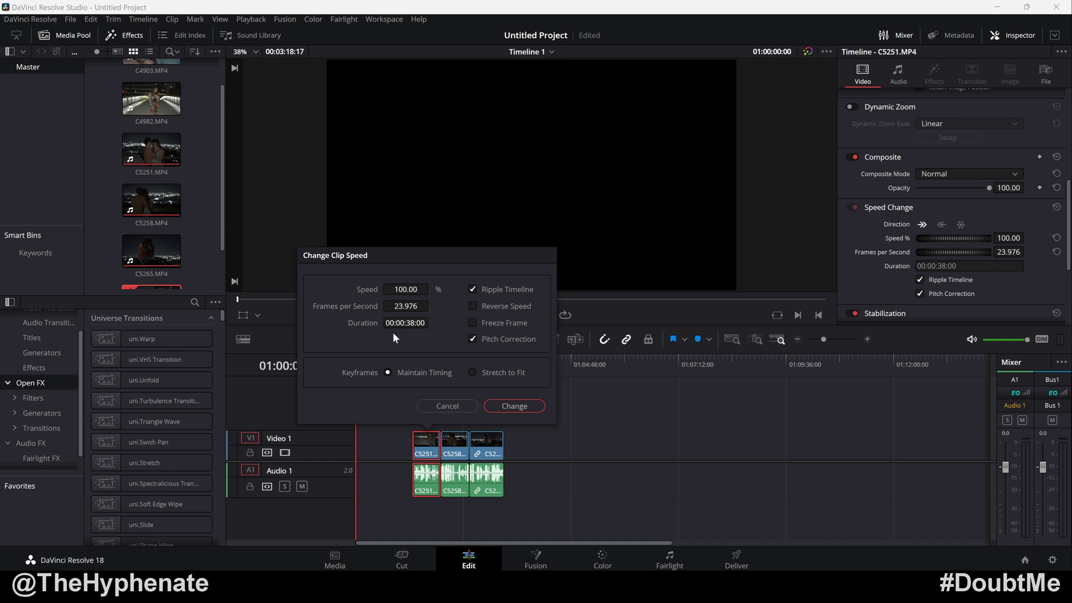
click(405, 288)
text(40)
key(Return)
click(505, 405)
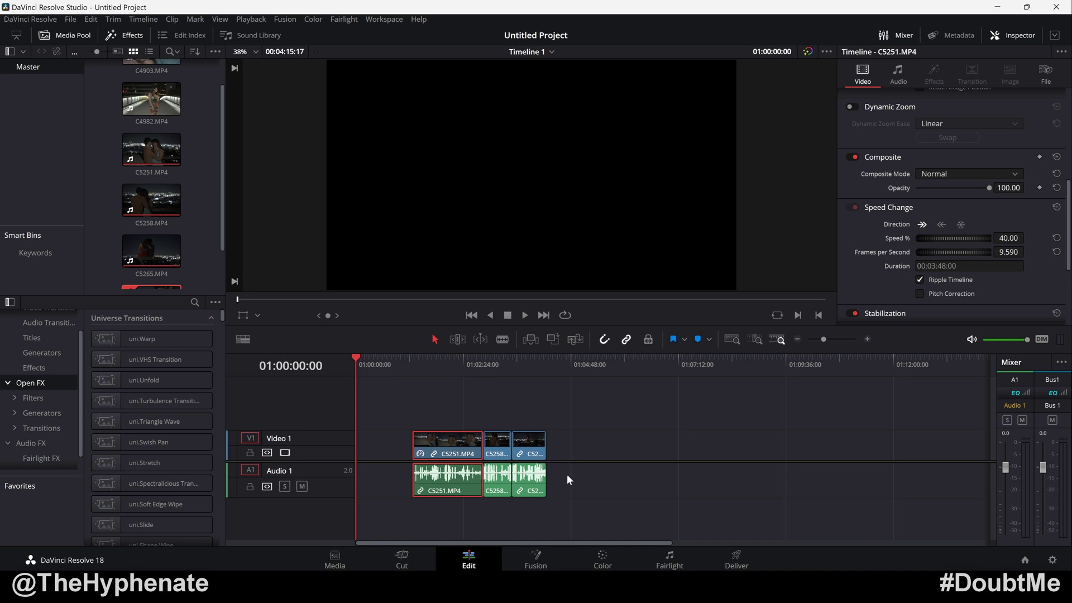
- Copy the slowed clip C5251 and select C5258 and C5265 as paste targets
right_click(450, 448)
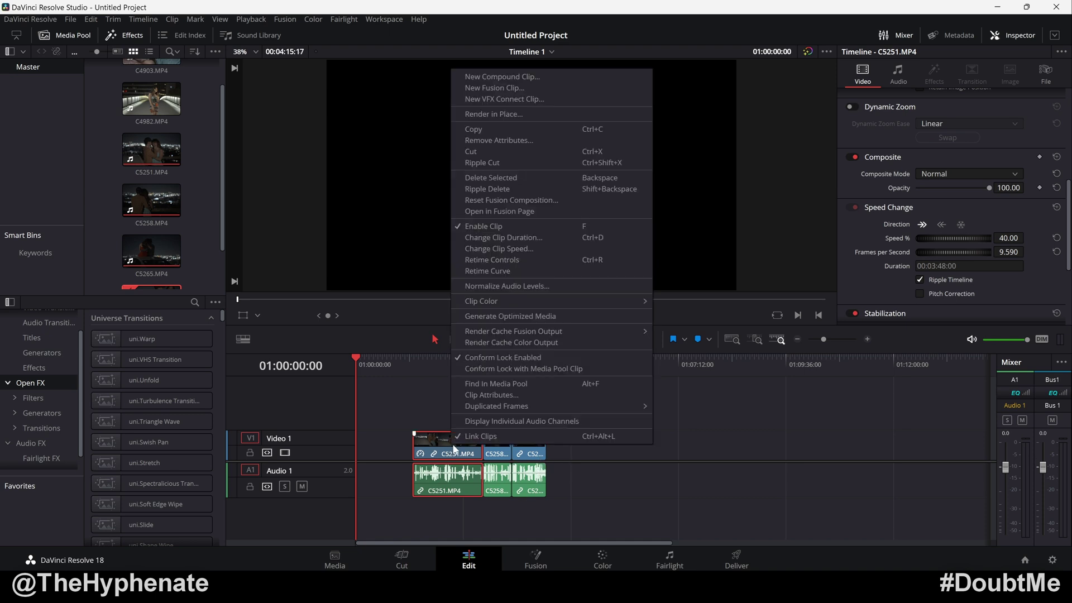
click(487, 126)
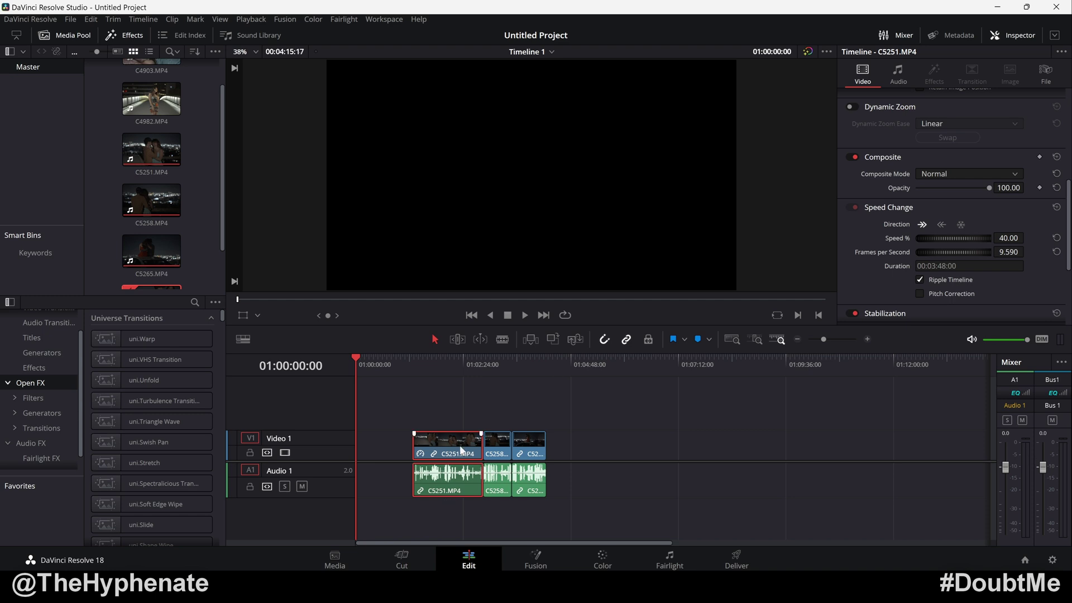
click(500, 448)
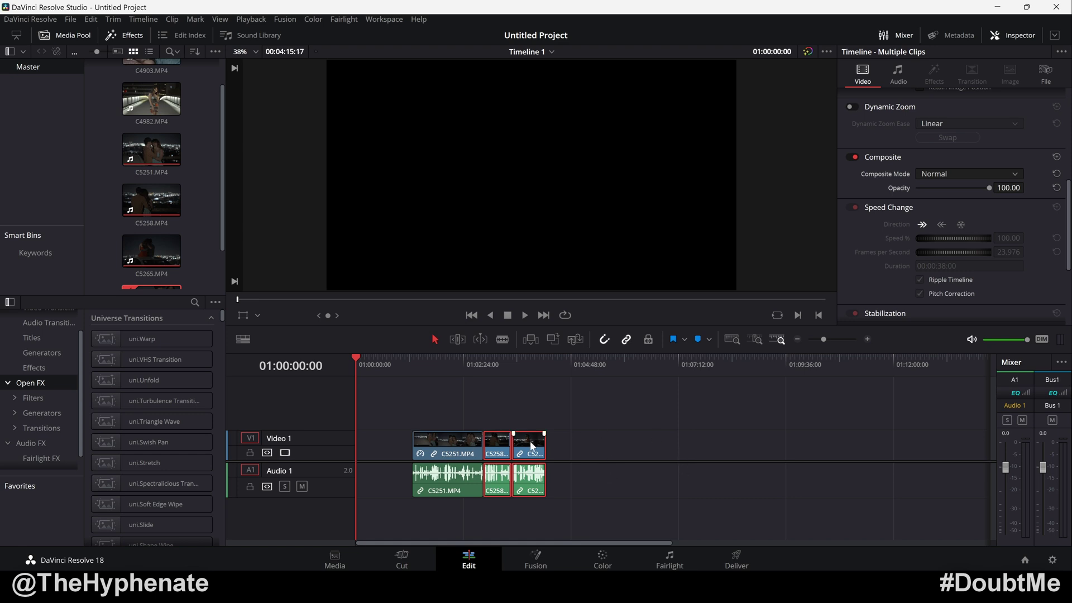
right_click(501, 446)
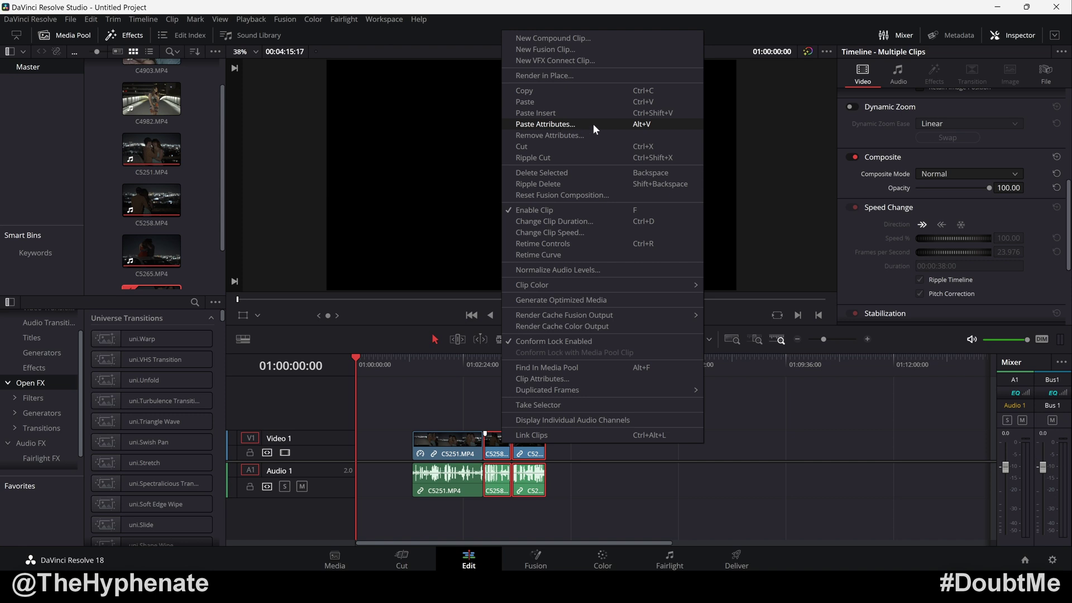
- Paste only Retime Effects (Ripple Sequence) from C5251 onto clips C5258 and C5265
click(632, 124)
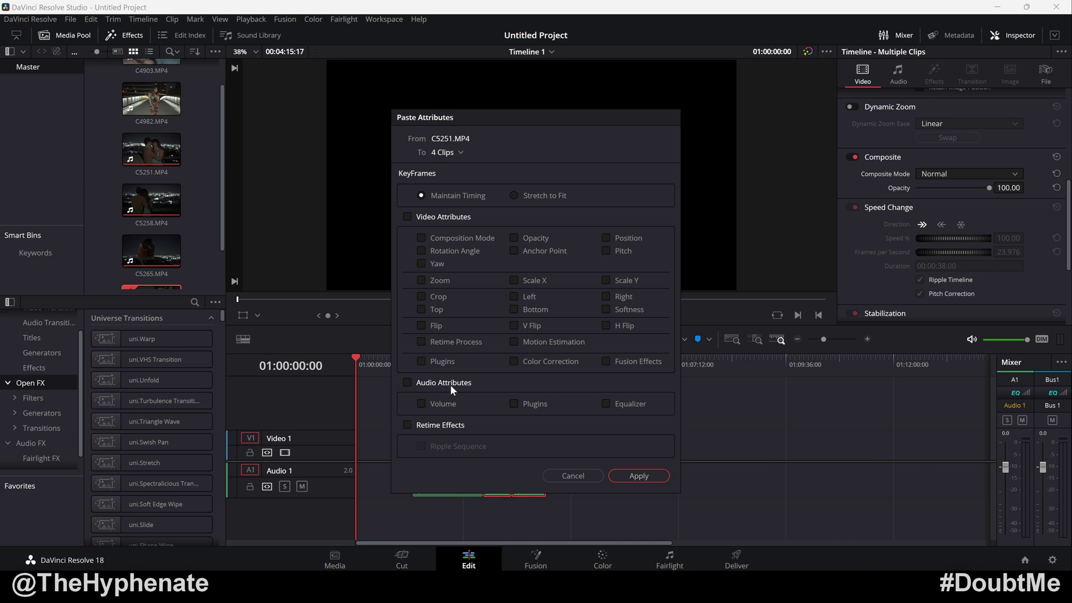
click(408, 424)
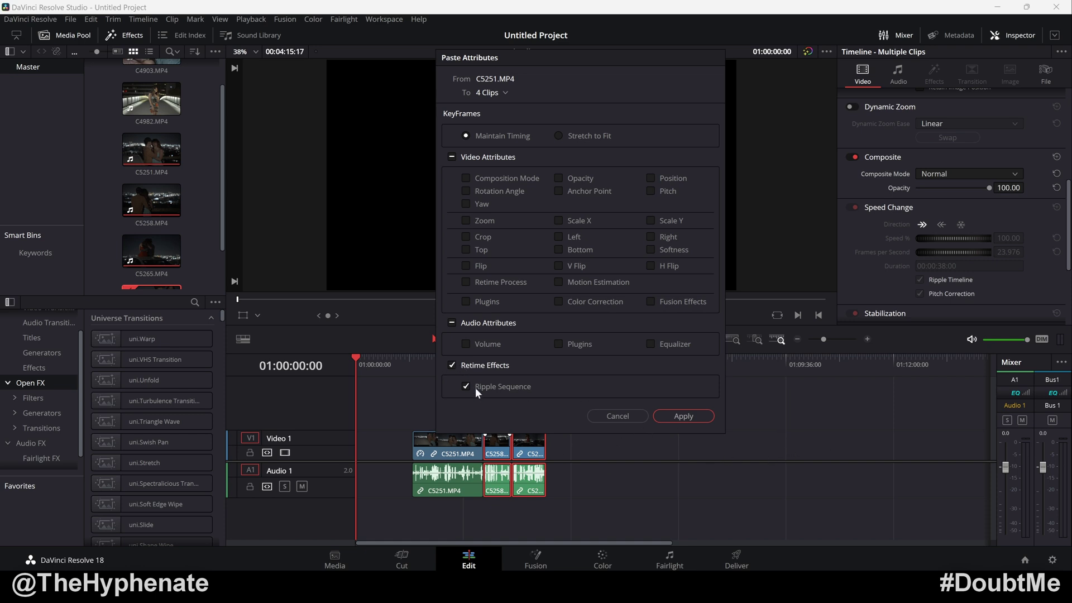
click(684, 416)
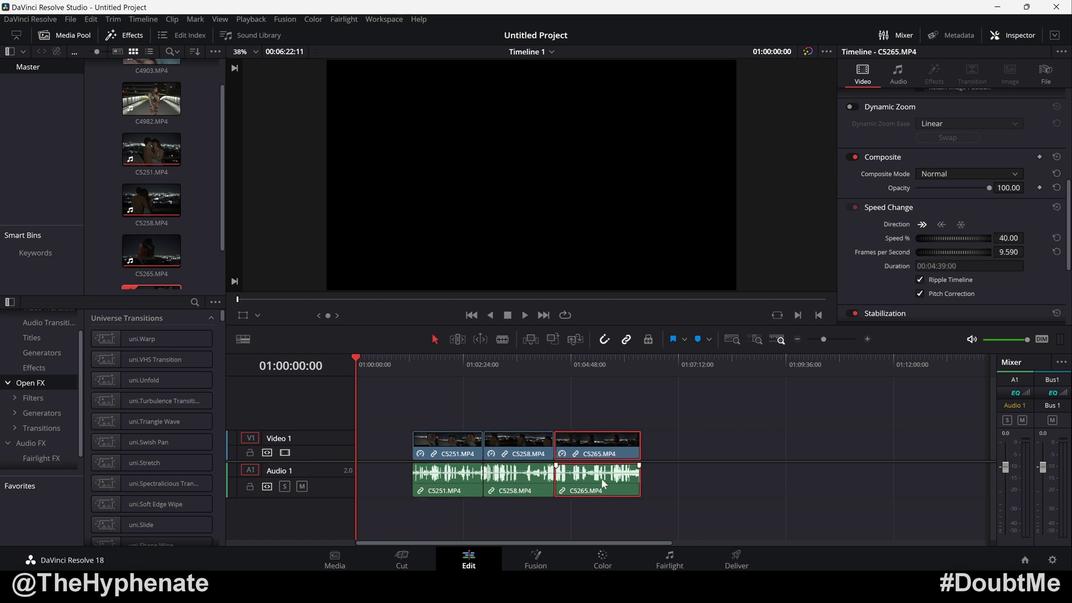
click(539, 480)
click(465, 478)
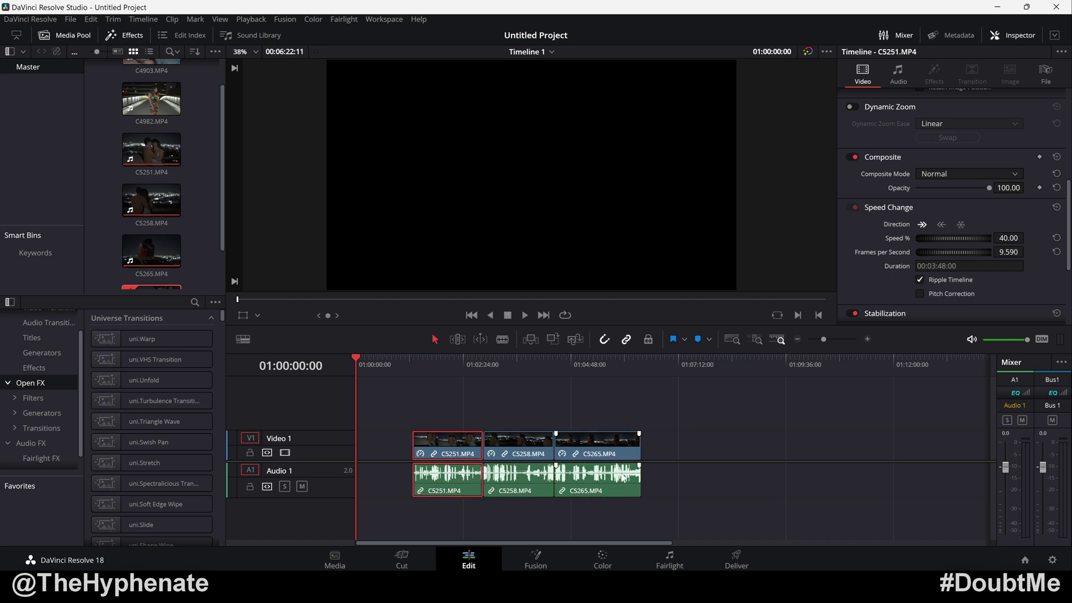
click(623, 490)
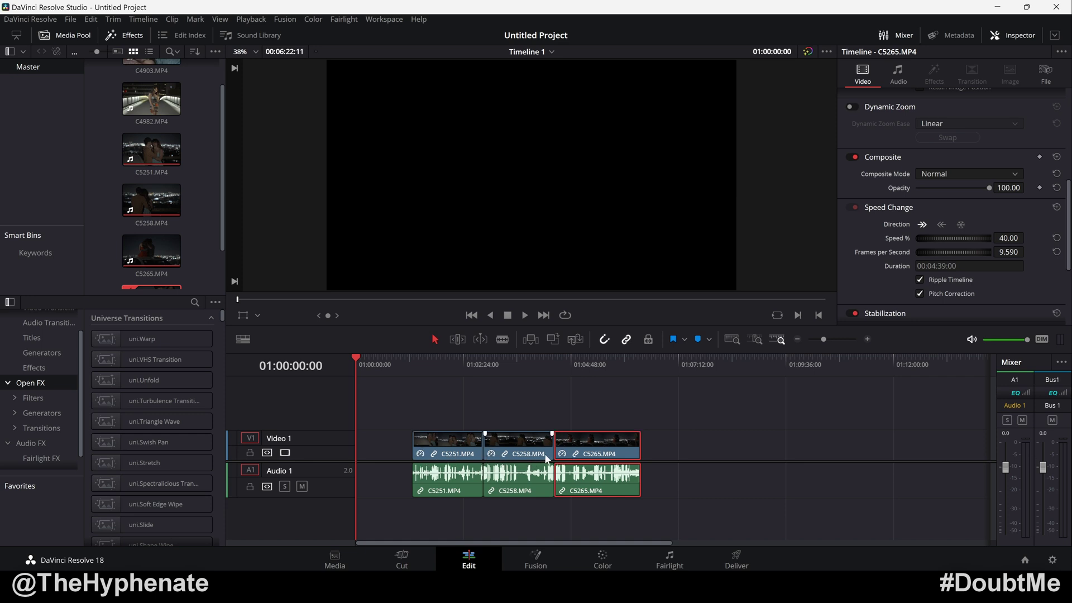
mouse_move(518, 443)
click(494, 440)
key(Down)
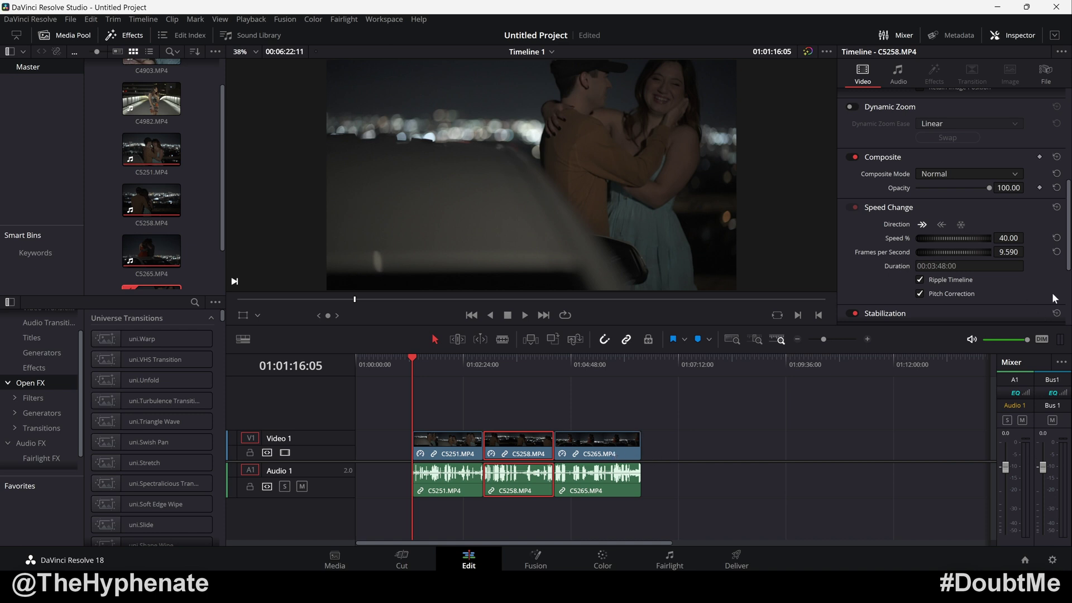
click(627, 446)
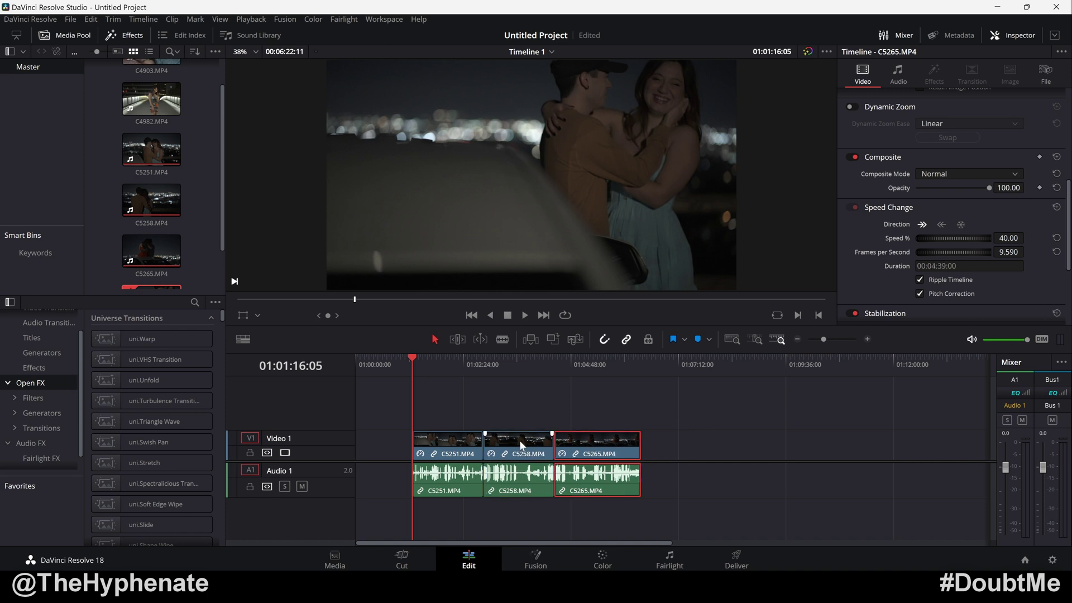
click(512, 453)
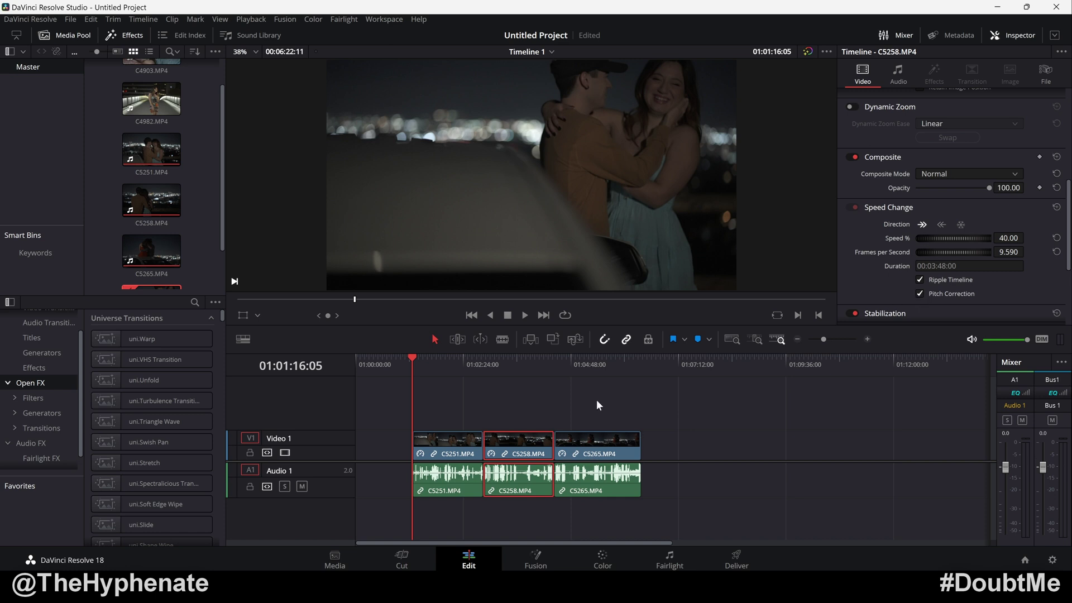
click(448, 370)
click(453, 443)
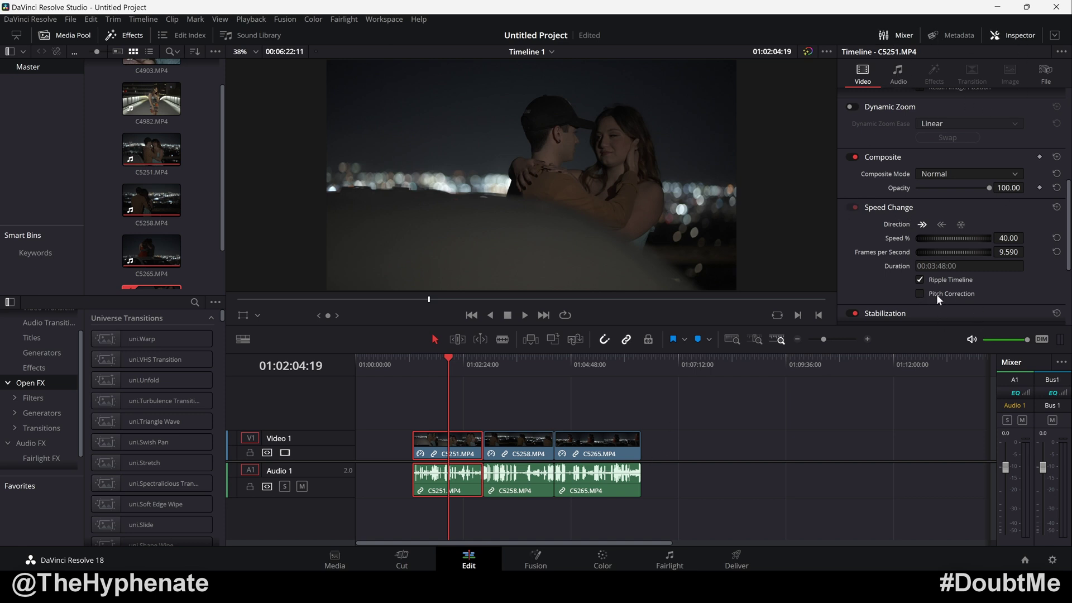
- Scrub and play back the slowed clips C5251, C5258 and C5265 to review the slow motion
drag(448, 358, 445, 359)
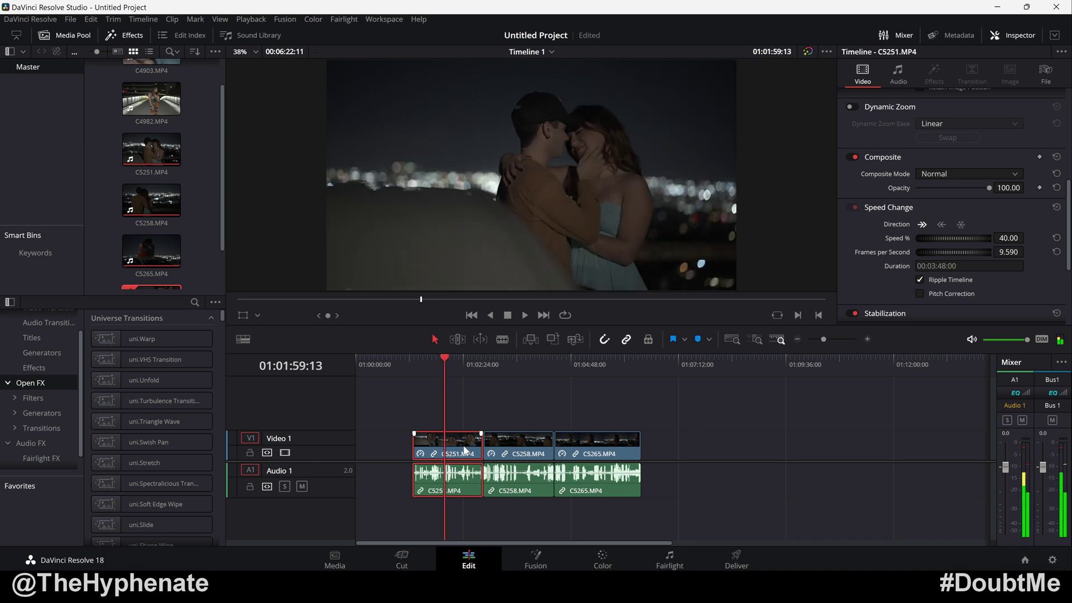
key(space)
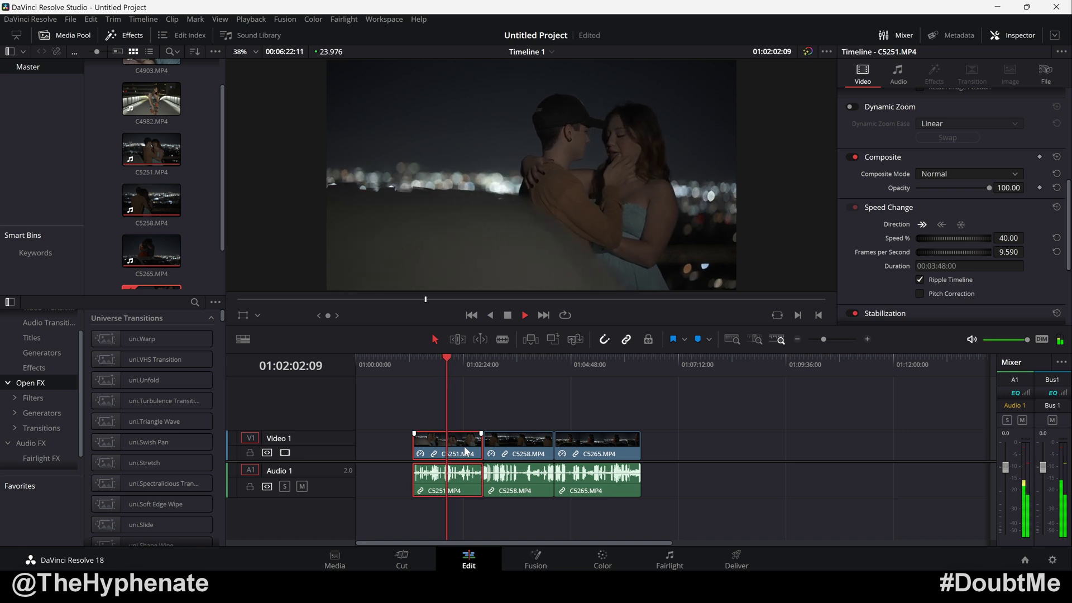
key(space)
click(507, 368)
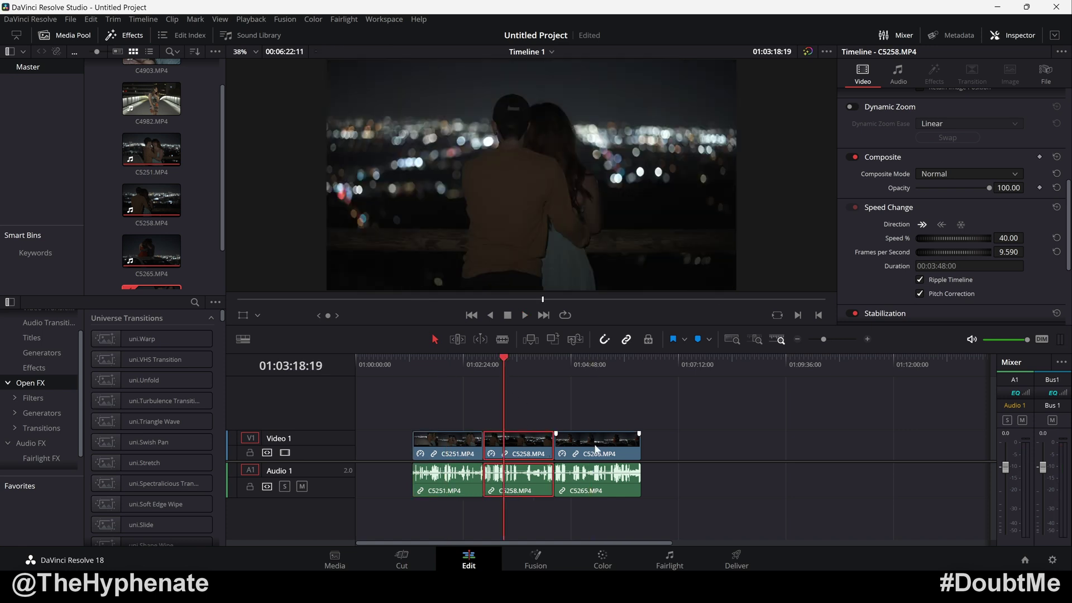
click(597, 450)
click(589, 369)
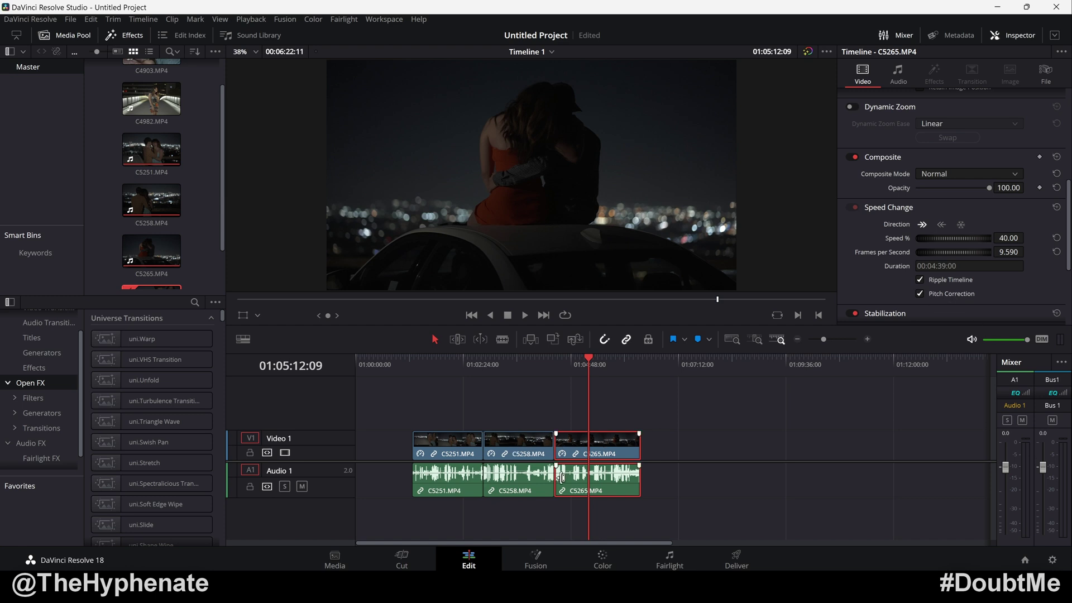
- Untick Pitch Correction in the Inspector's Speed Change section for clips C5258 and C5265
click(523, 449)
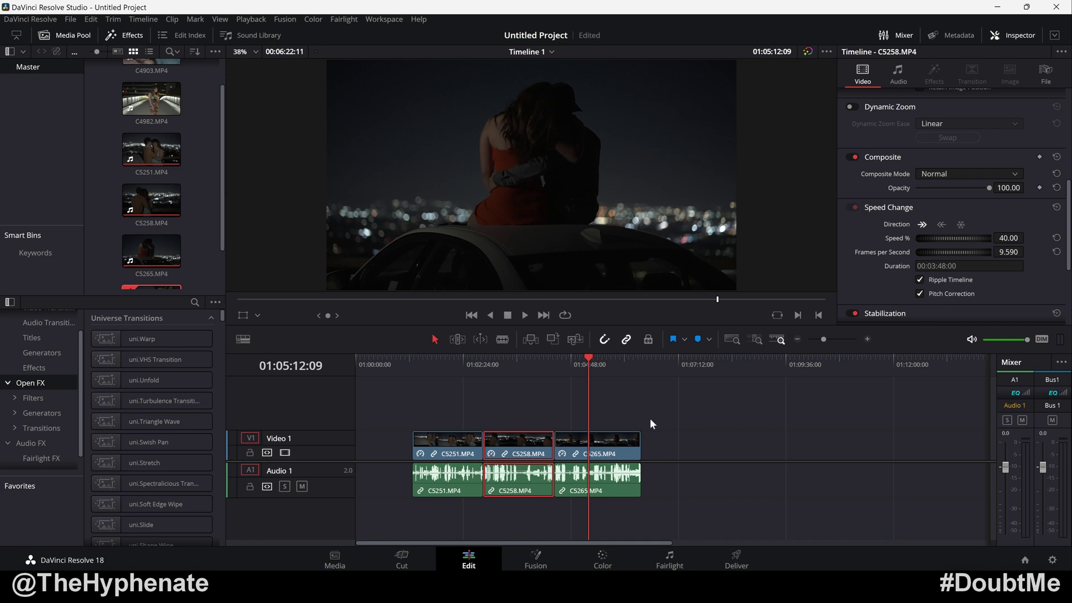
click(617, 445)
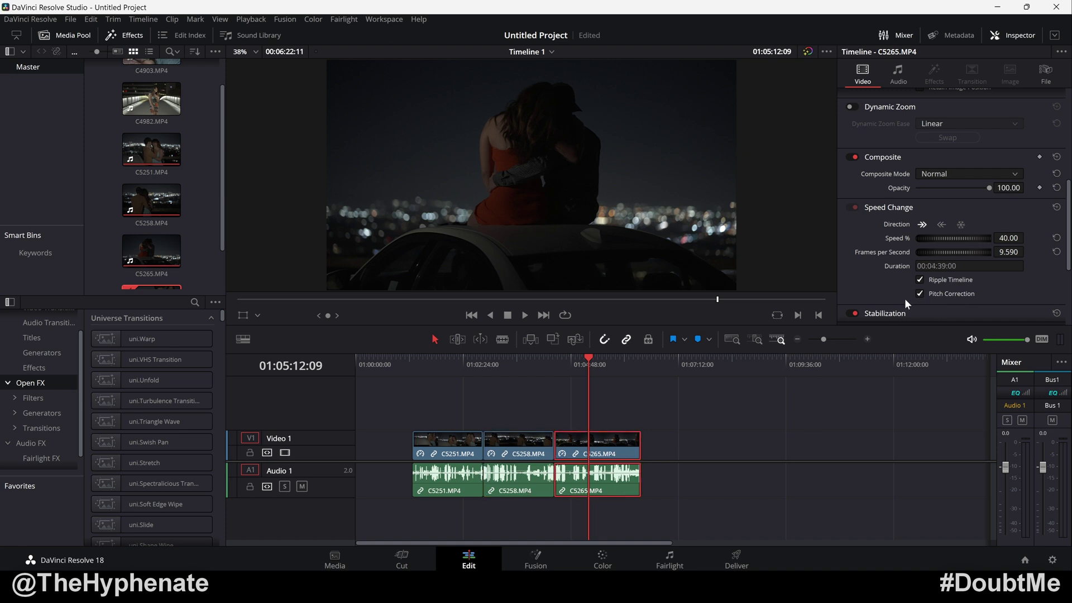
click(502, 364)
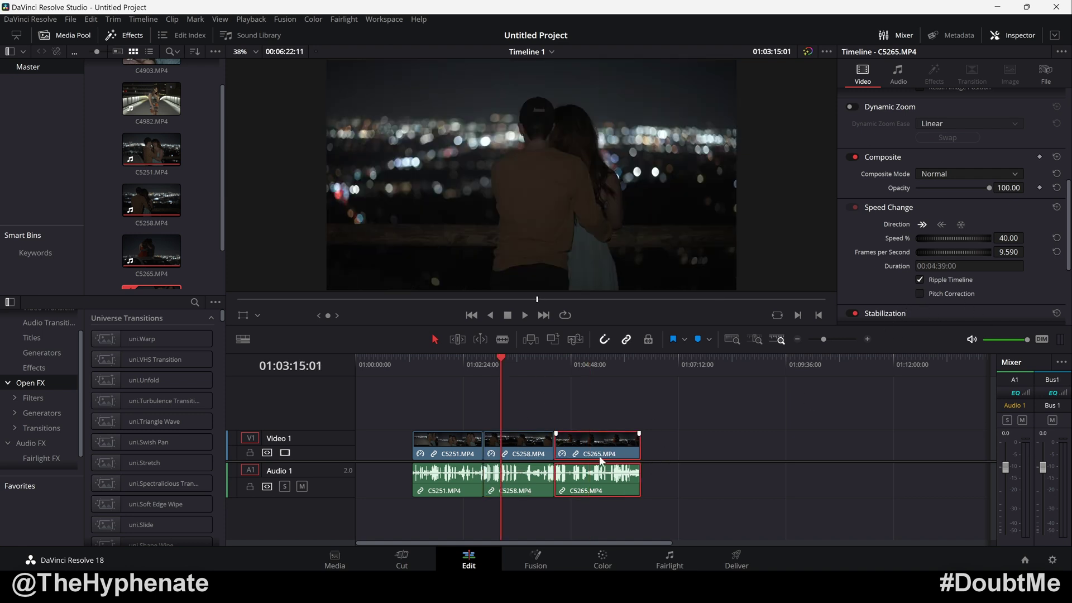
click(582, 364)
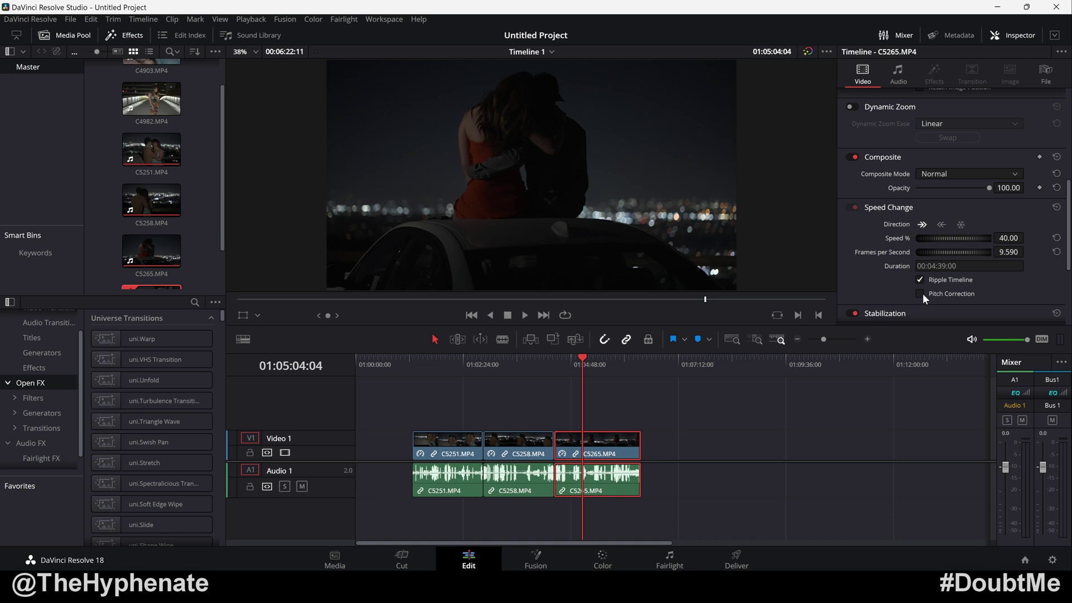
click(500, 450)
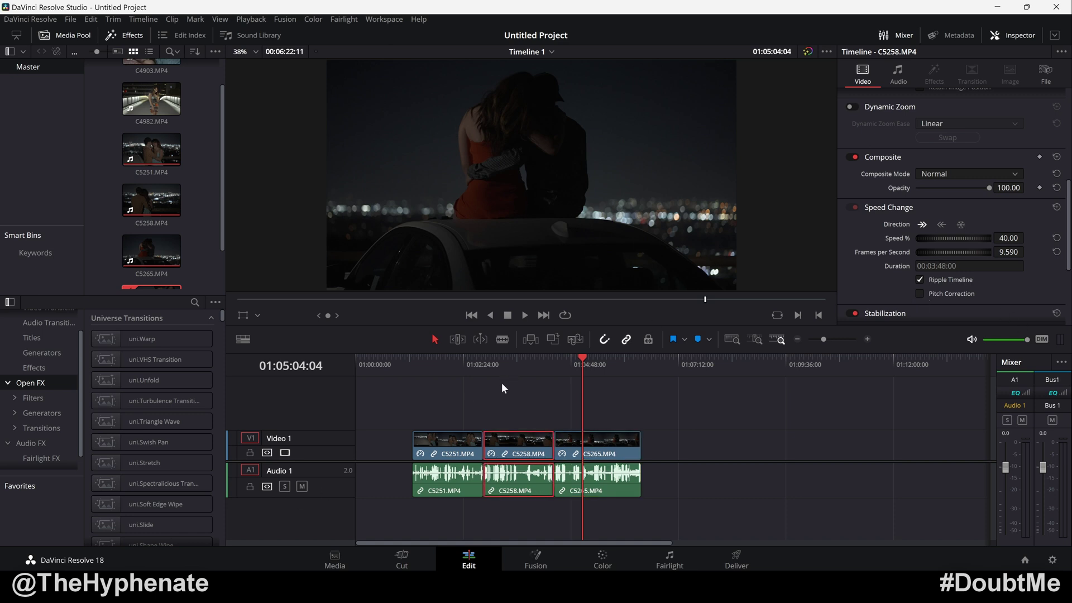